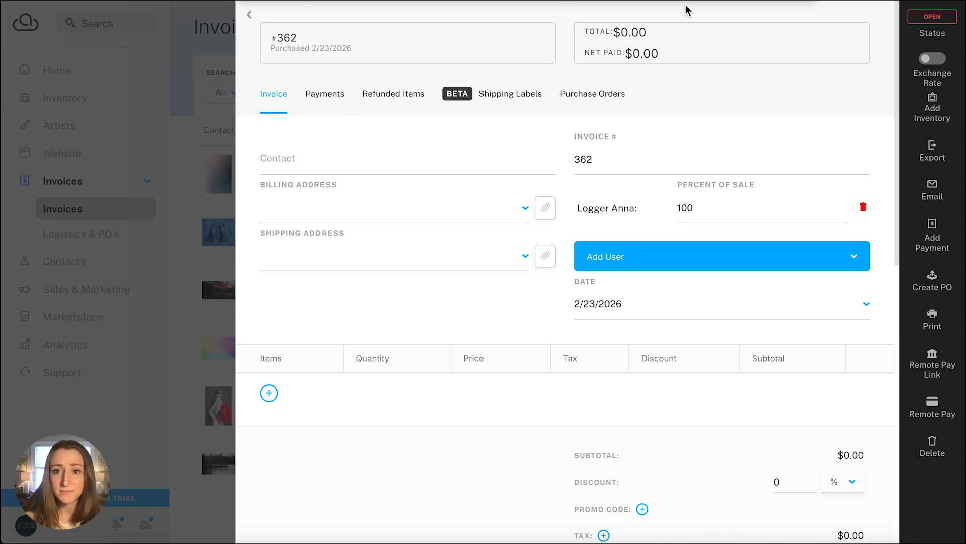
- Find the customer by the first letters "gar" and assign them as the contact on invoice 362
scroll(687, 10, down, 1)
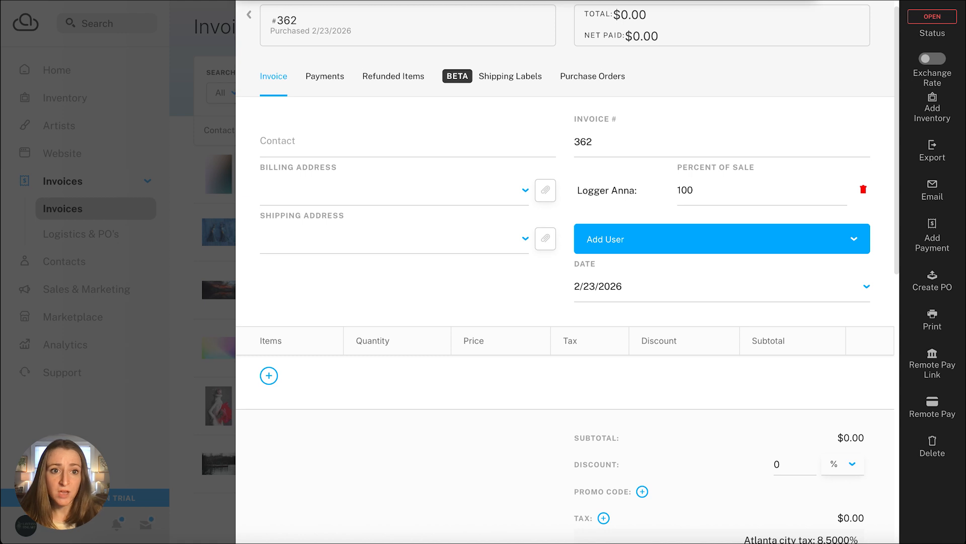
click(410, 145)
text(gar)
click(389, 182)
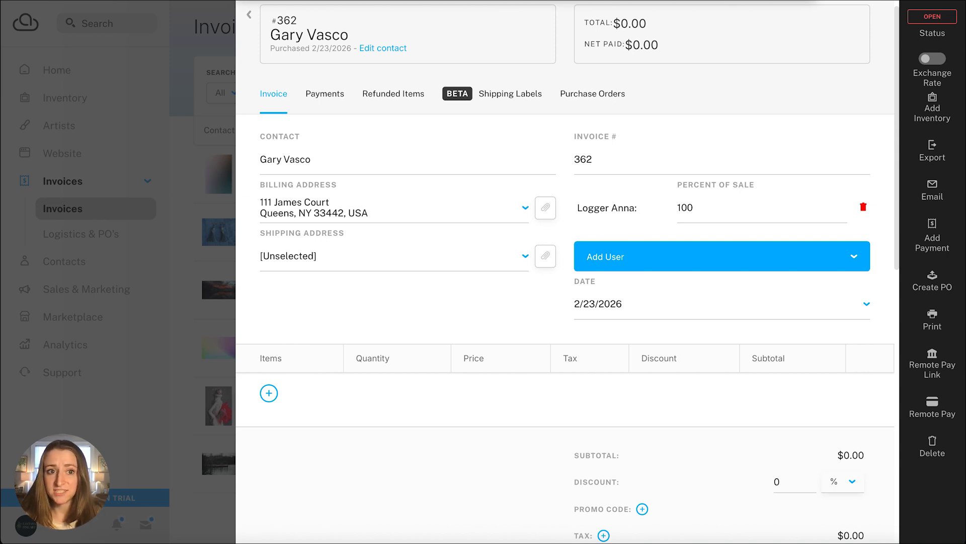
- Add the second user to the invoice's sale credit and split the percent of sale 50/50 between both users
click(657, 254)
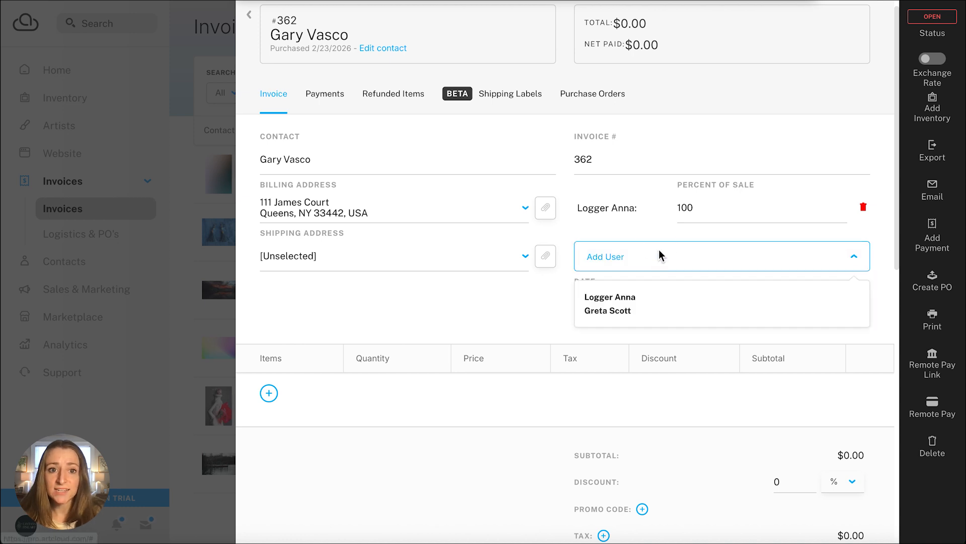
click(635, 309)
double_click(723, 211)
key(BackSpace)
text(50)
click(674, 255)
text(50)
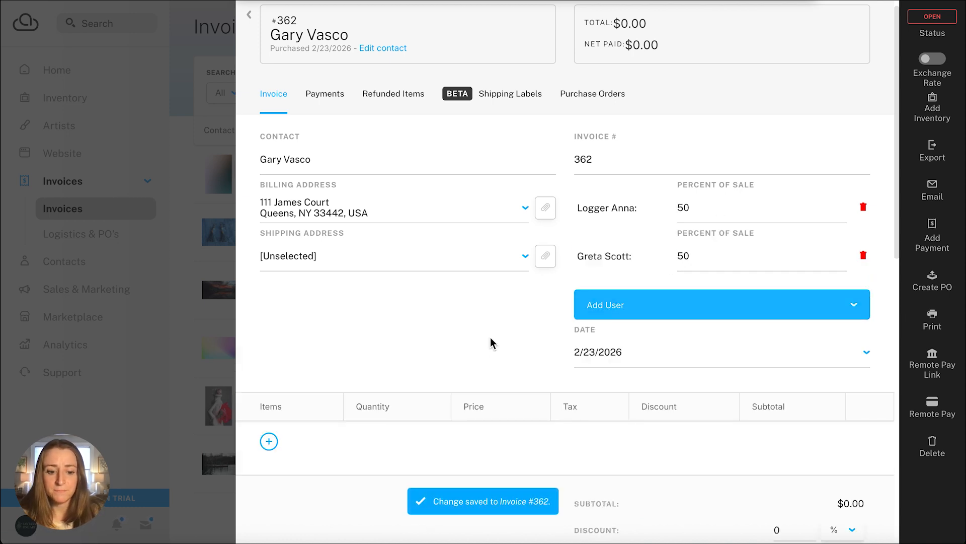
- Filter the inventory to Active status and add the artworks Rise (Edition 1) and Weymouth Bay to the invoice
scroll(490, 339, down, 2)
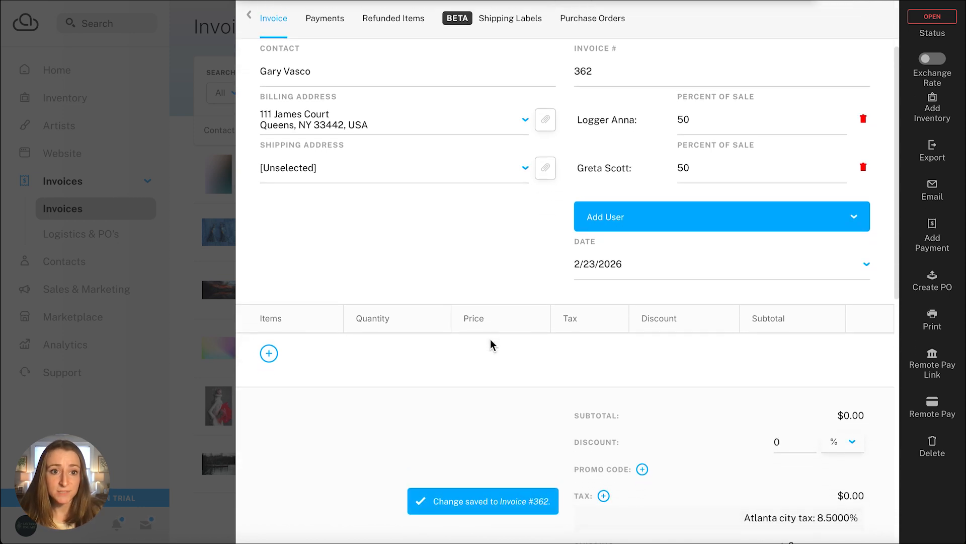
click(268, 354)
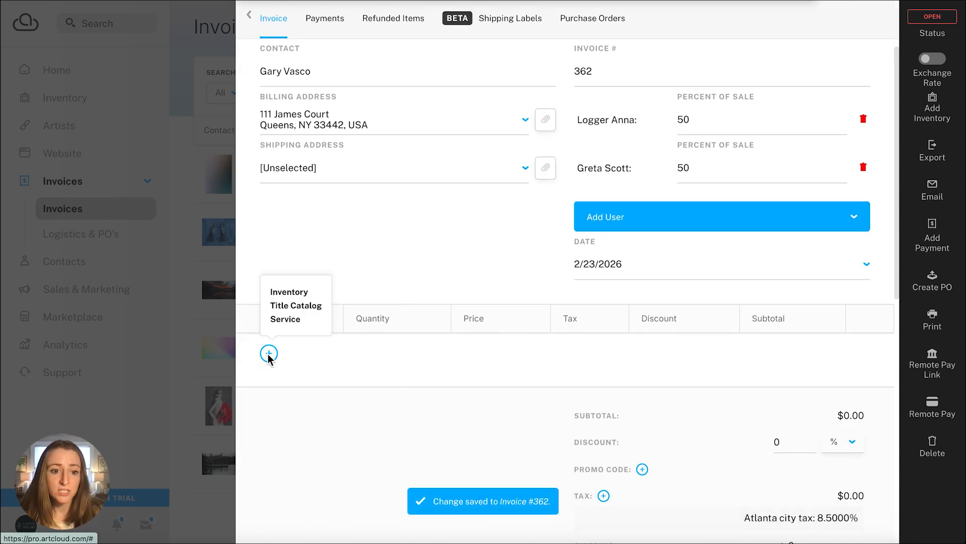
click(297, 296)
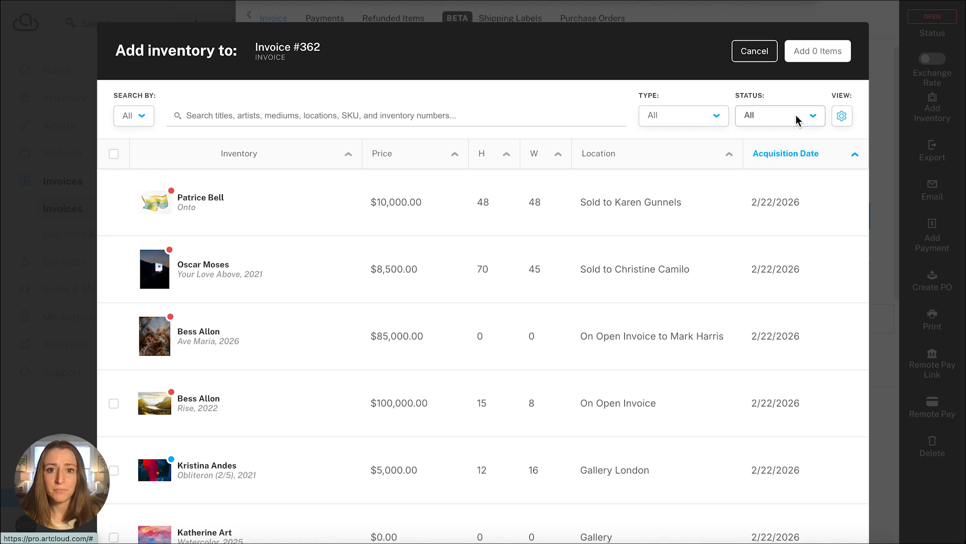
click(796, 116)
click(772, 165)
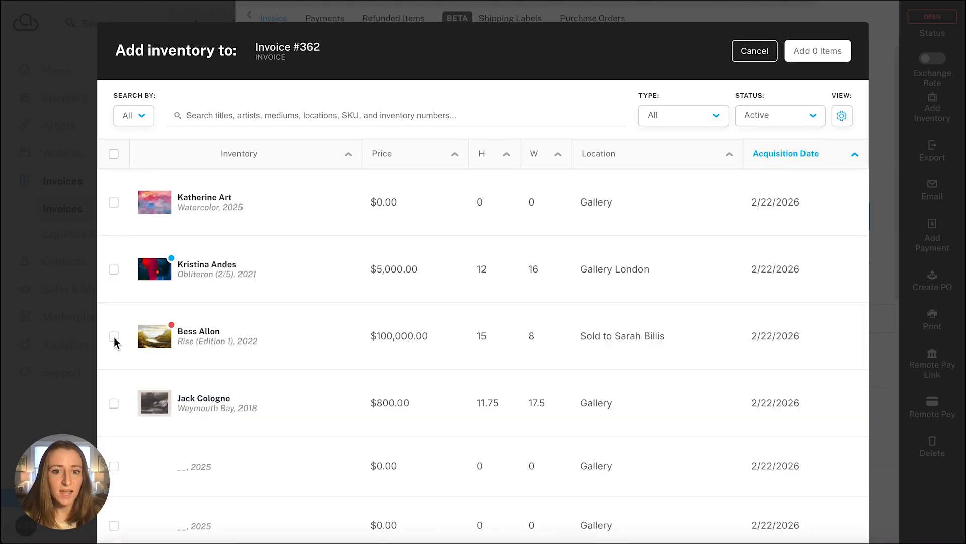
click(114, 336)
click(112, 405)
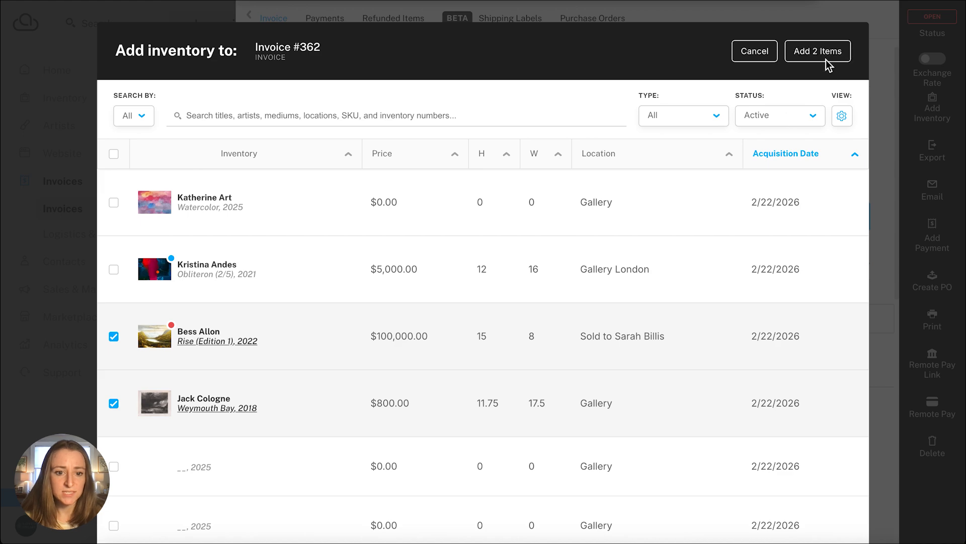
click(820, 51)
- Add a service item named "Installation" to the invoice
mouse_move(274, 481)
click(282, 463)
click(431, 119)
text(Inst)
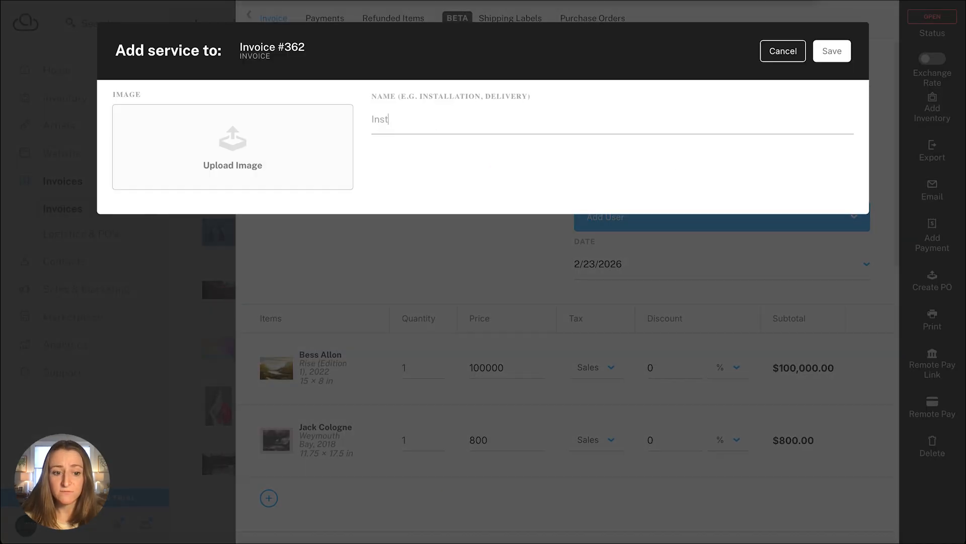
text(allation)
click(836, 49)
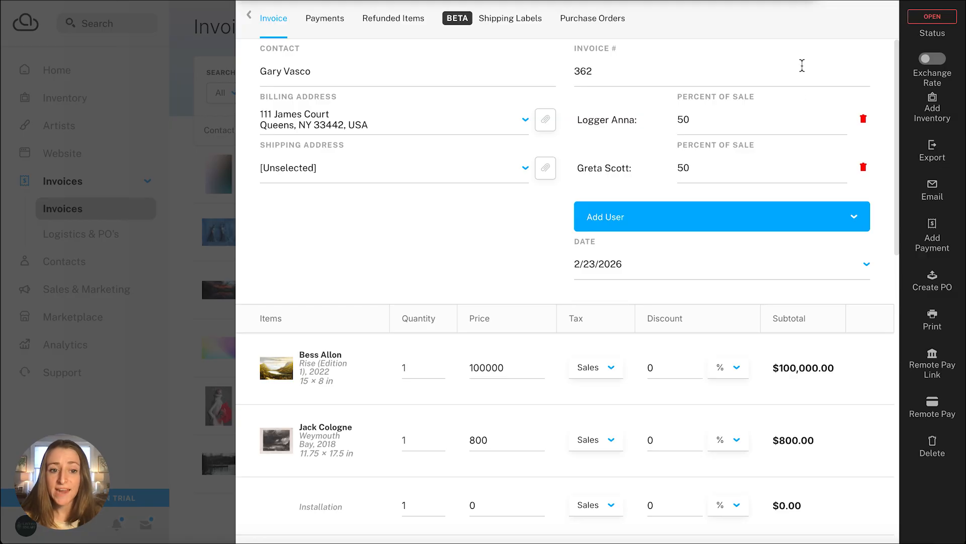
- Remove the Weymouth Bay artwork from the invoice items and confirm the removal
scroll(645, 348, down, 1)
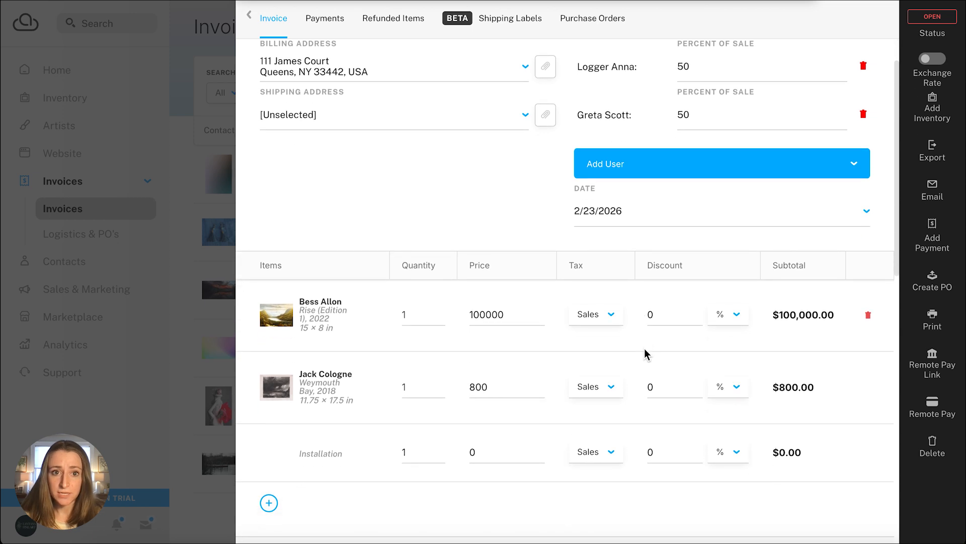
mouse_move(857, 385)
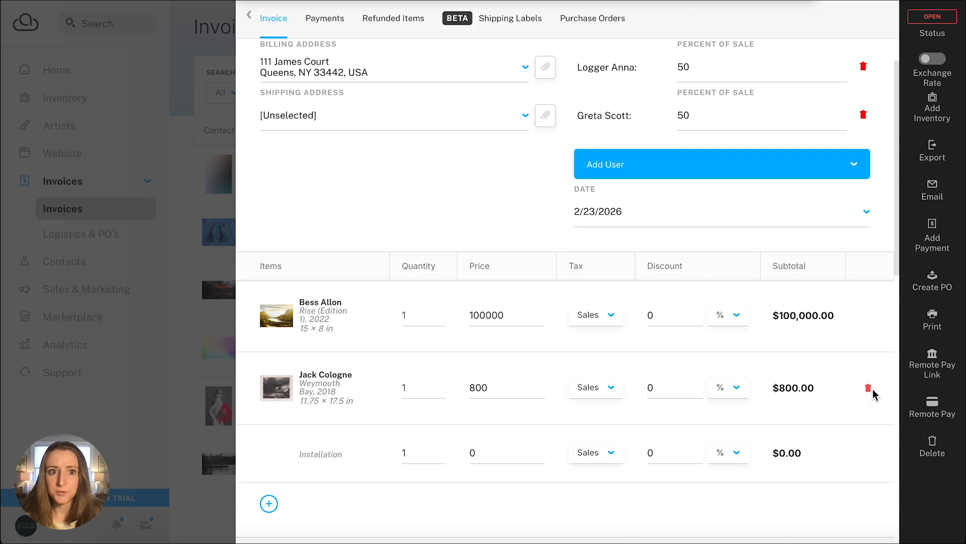
click(868, 388)
click(468, 92)
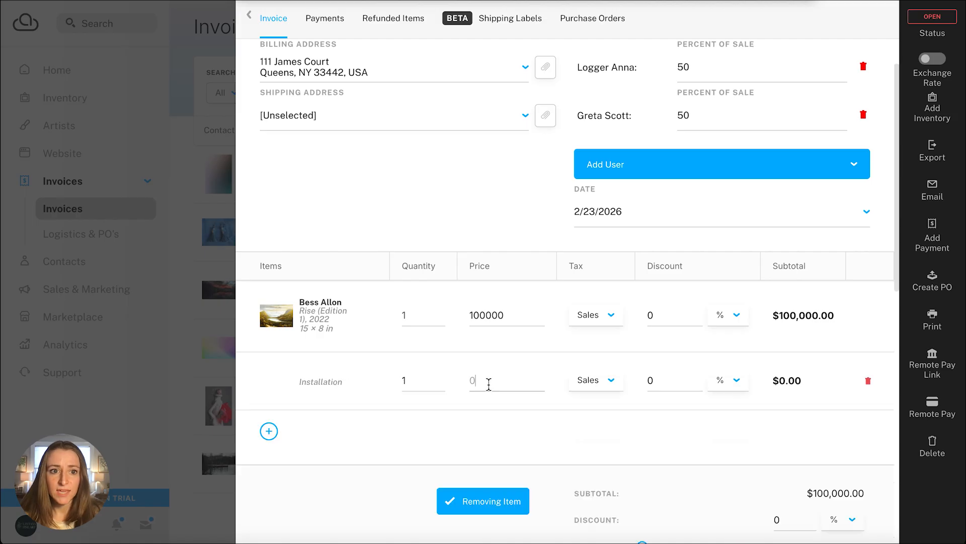
- Set the Installation service's price to 100
text(100)
click(472, 430)
click(658, 317)
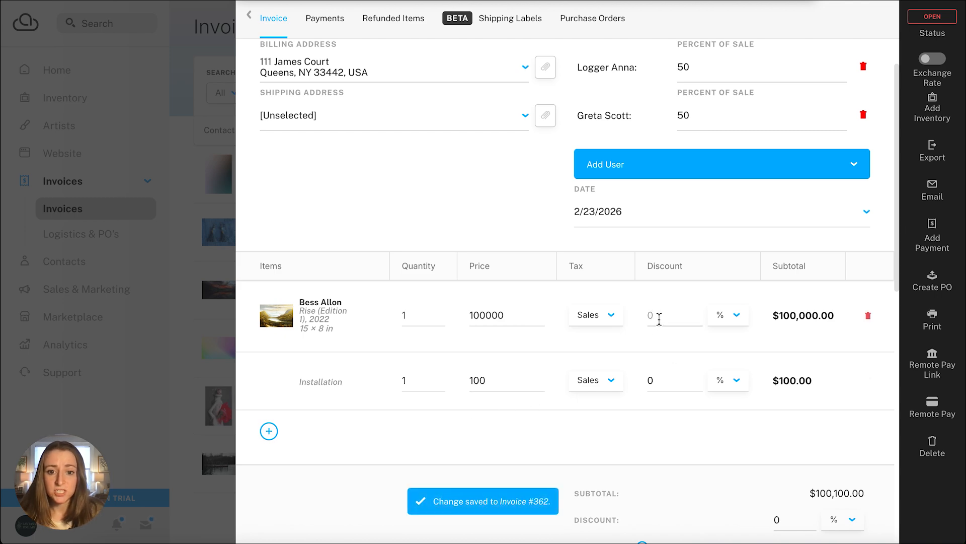
click(502, 169)
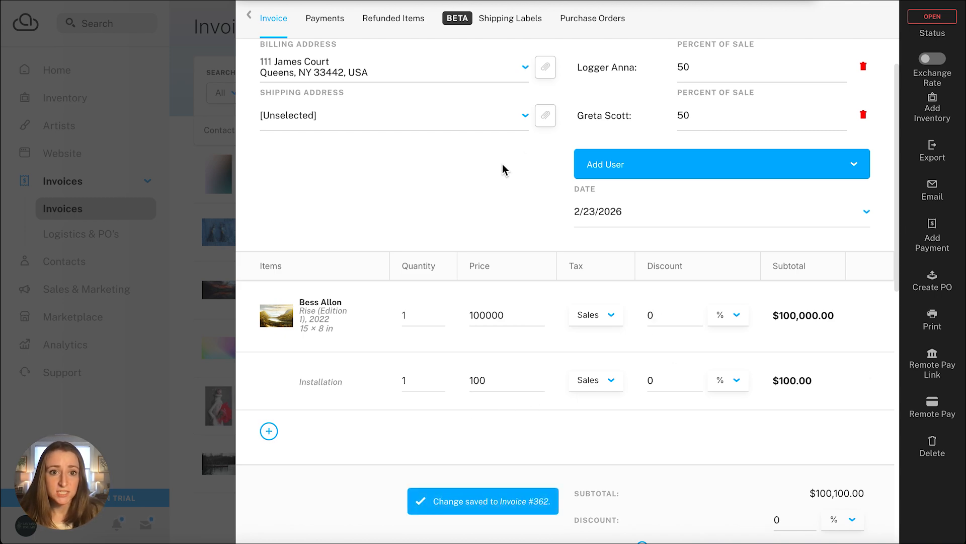
- Apply a 10% discount to the whole invoice and set the shipping charge to $500
scroll(503, 169, up, 4)
scroll(503, 170, down, 6)
scroll(503, 164, down, 3)
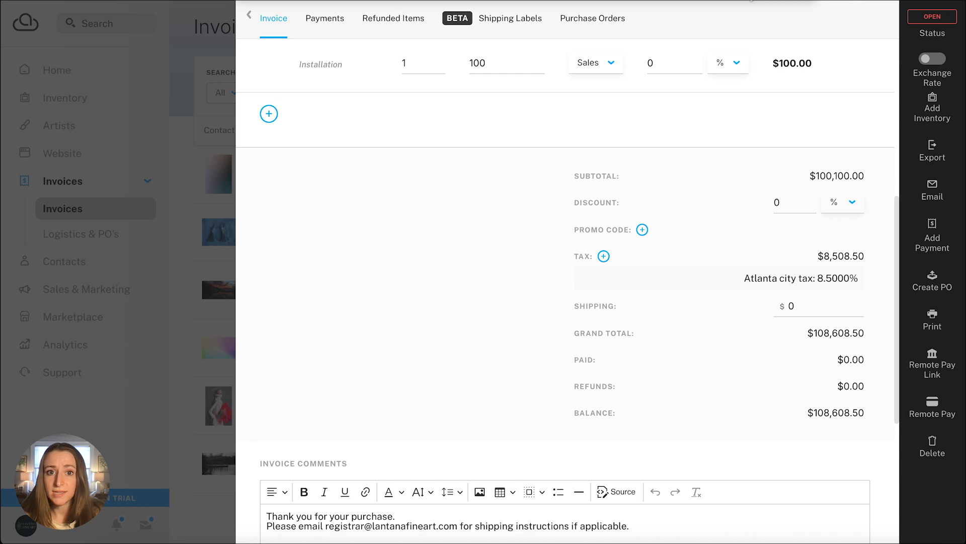
click(775, 203)
text(10)
click(781, 306)
text(50)
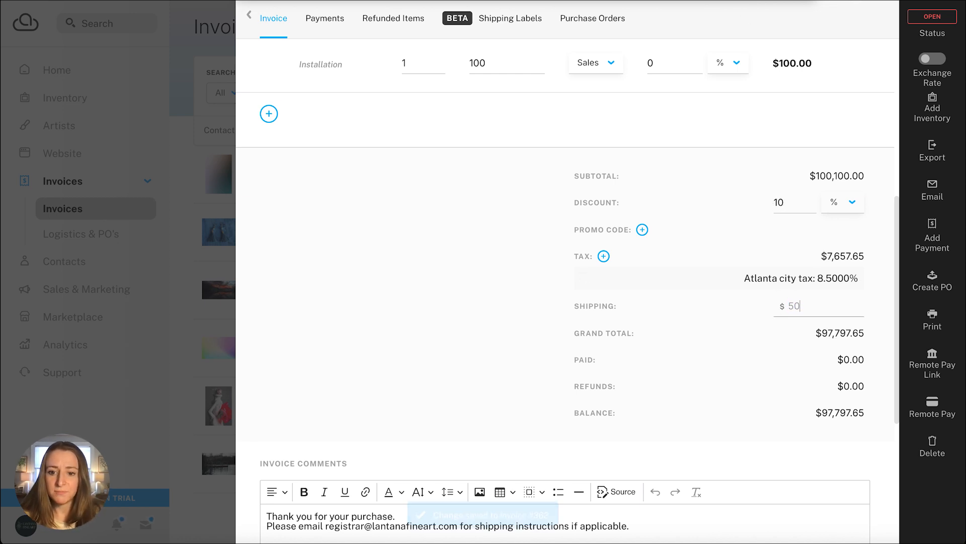
text(0)
- Enter the private note "Customer purchased in person" on the invoice
scroll(351, 352, down, 5)
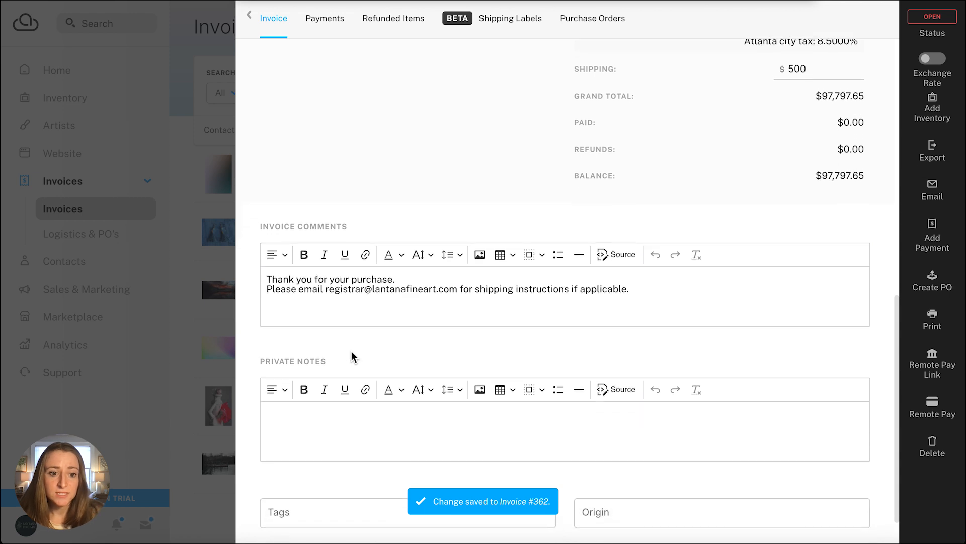
scroll(351, 356, down, 1)
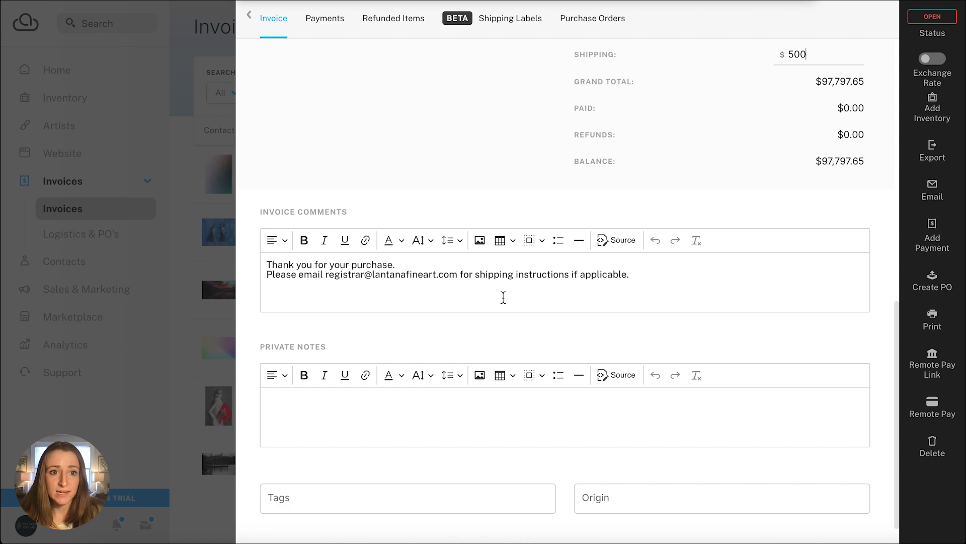
click(434, 408)
text(Customer purchased in person)
click(384, 491)
- Record a contact payment for the full invoice amount with payment type Other and method "Check"
scroll(264, 248, up, 10)
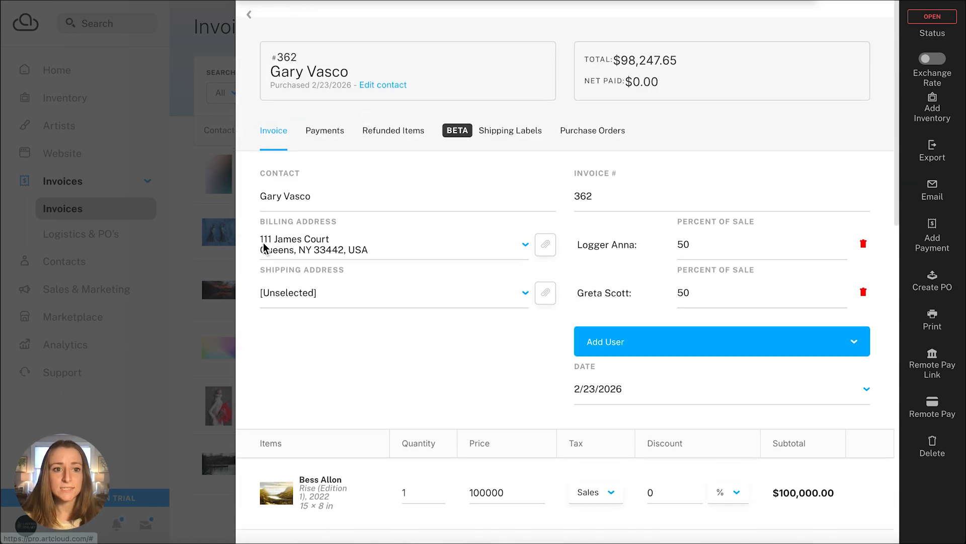
click(327, 122)
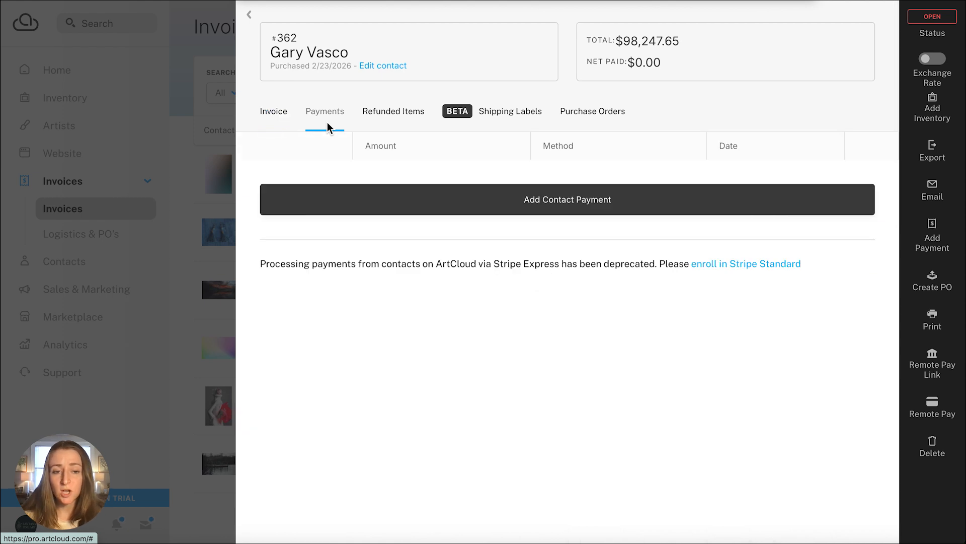
click(388, 209)
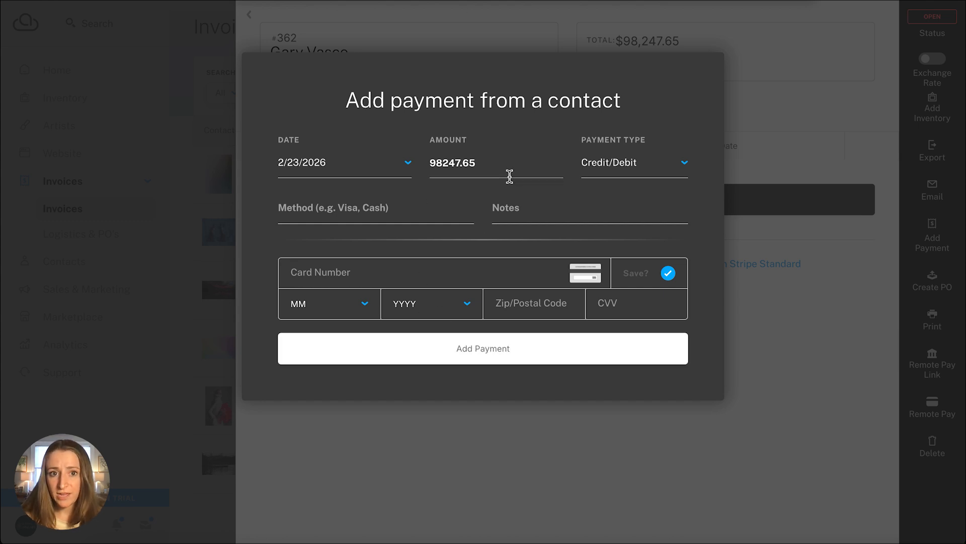
click(606, 164)
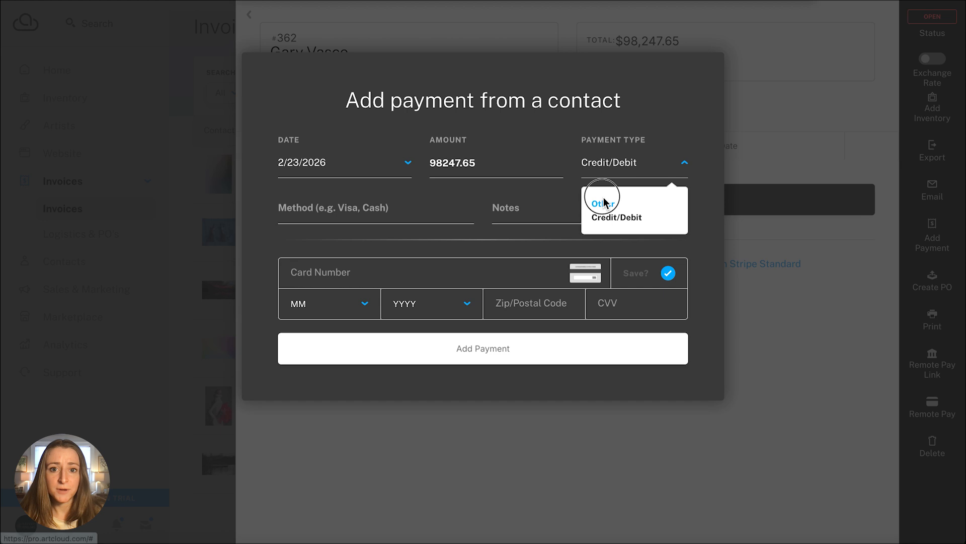
click(602, 204)
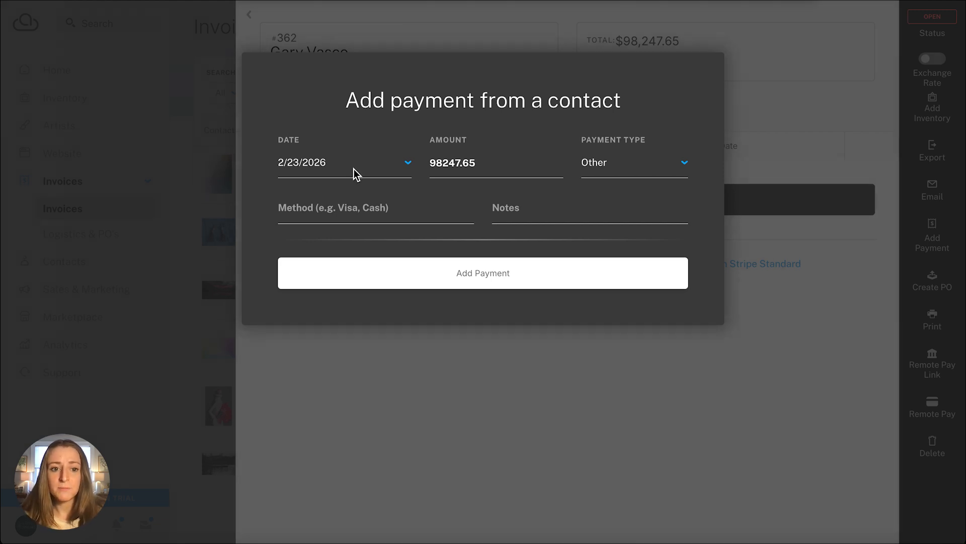
click(339, 209)
text(Check)
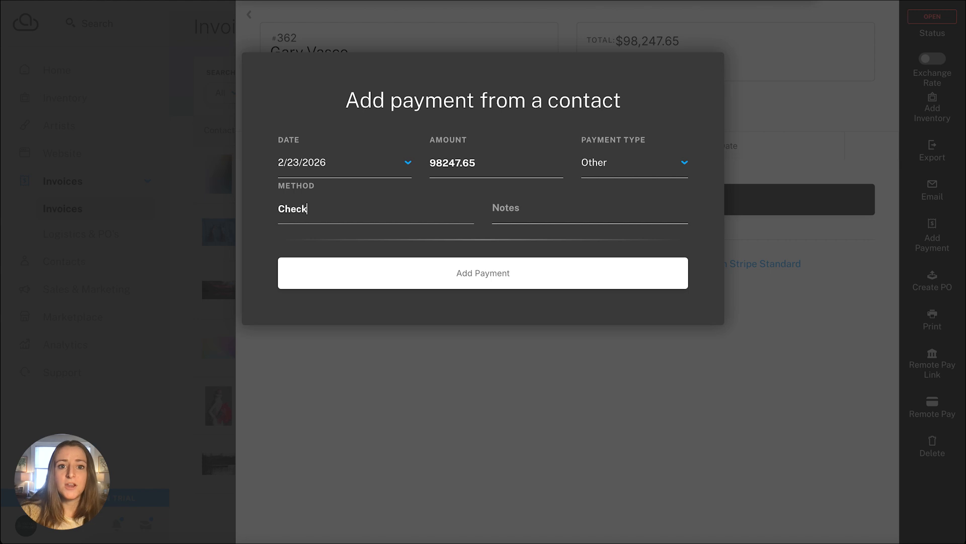
click(351, 284)
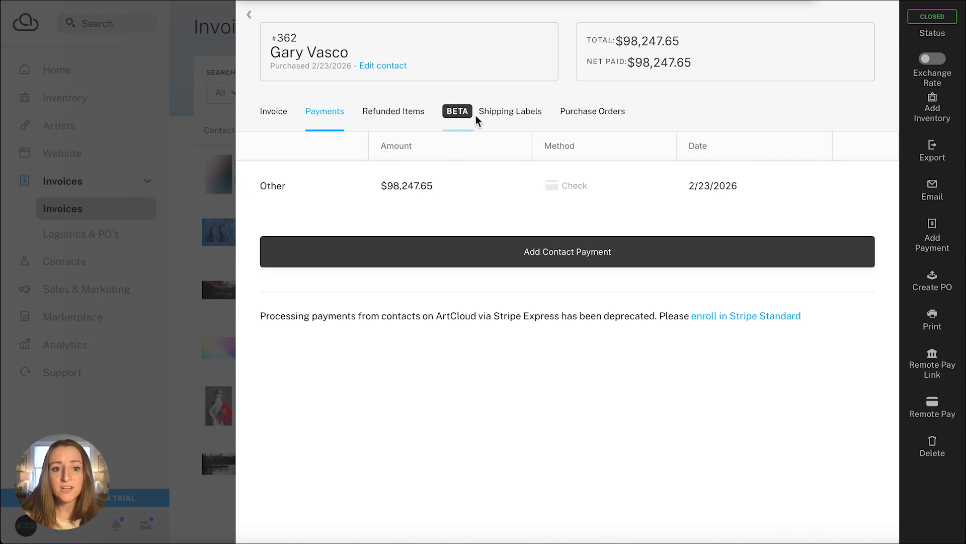
- Look through the invoice's refunded items, shipping labels and purchase orders
click(398, 113)
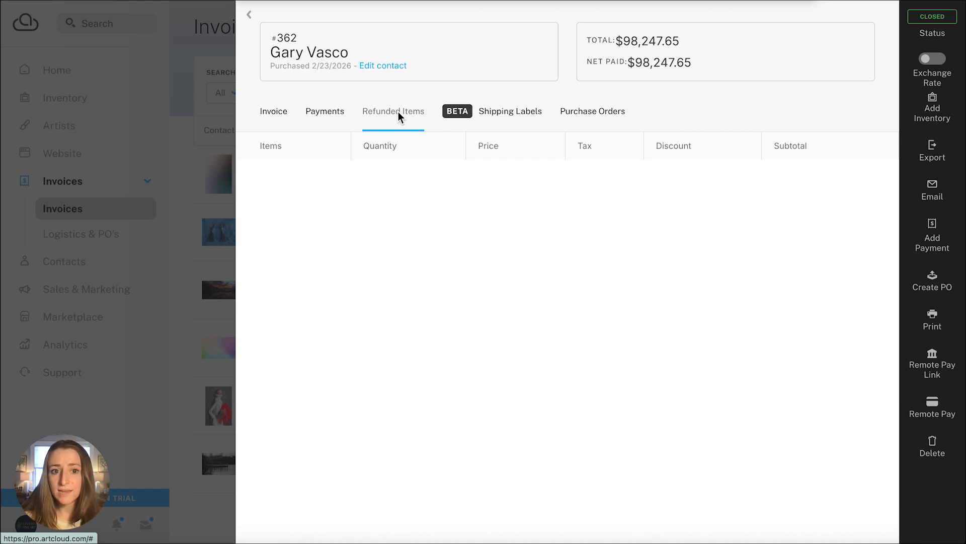
click(506, 113)
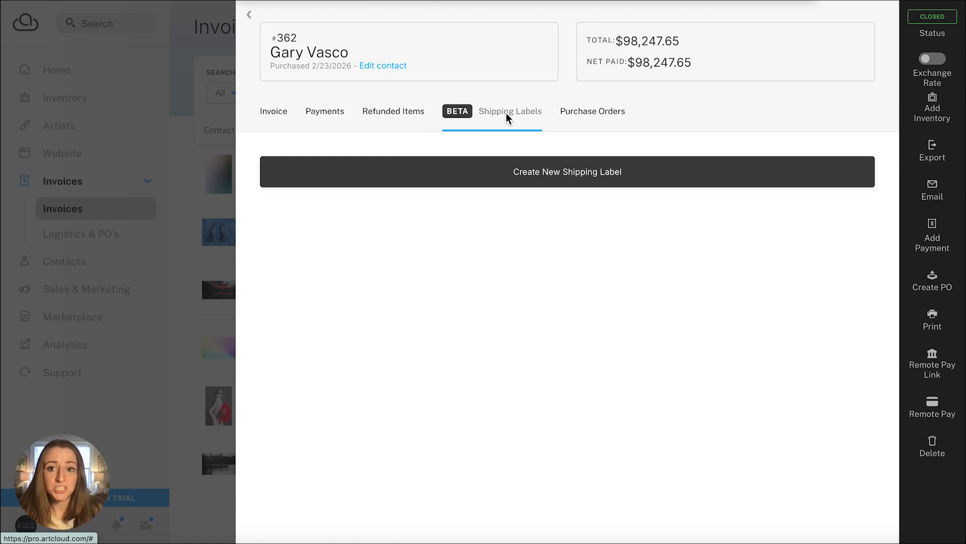
click(581, 111)
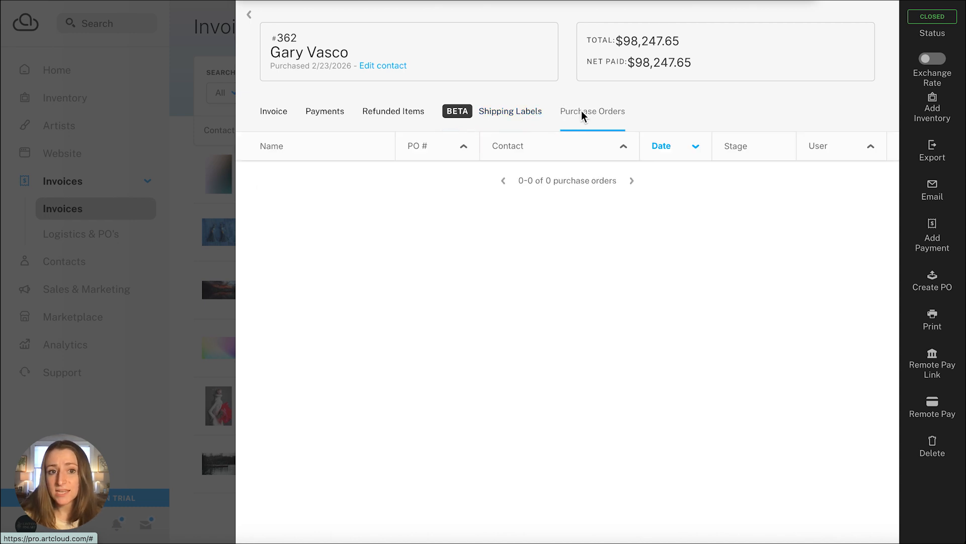